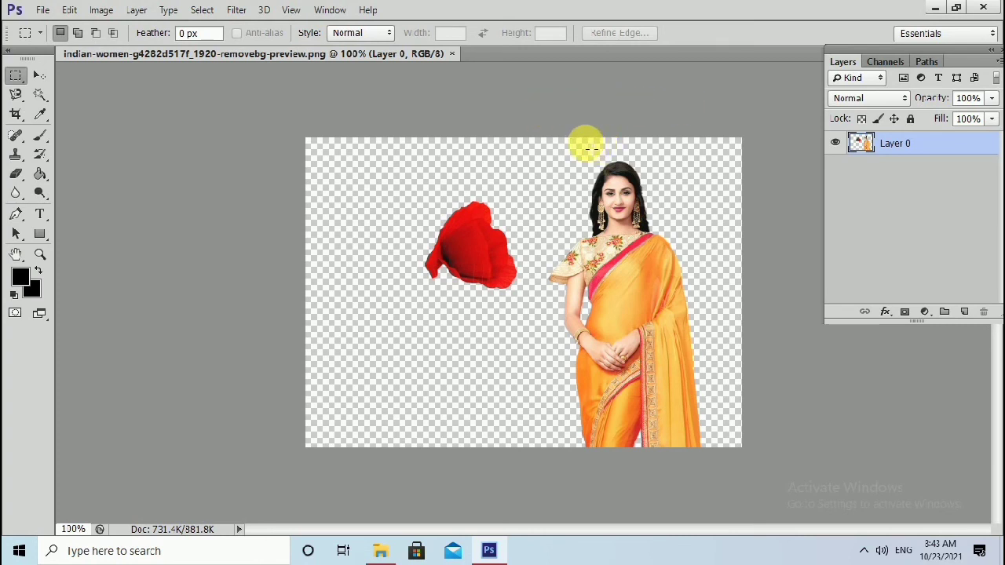
key(ctrl+plus)
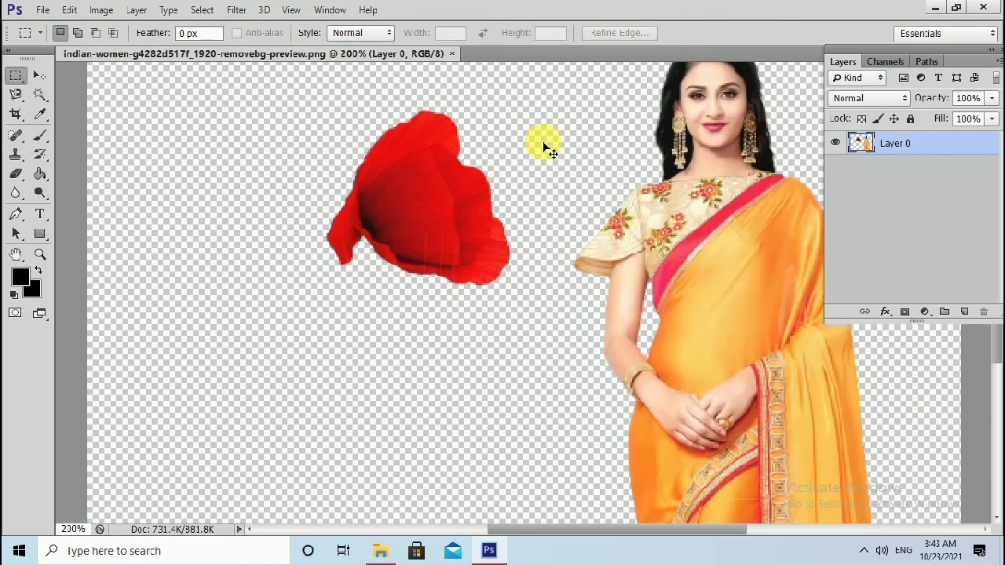
key(ctrl+plus)
key(ctrl+plus)
key(ctrl+plus)
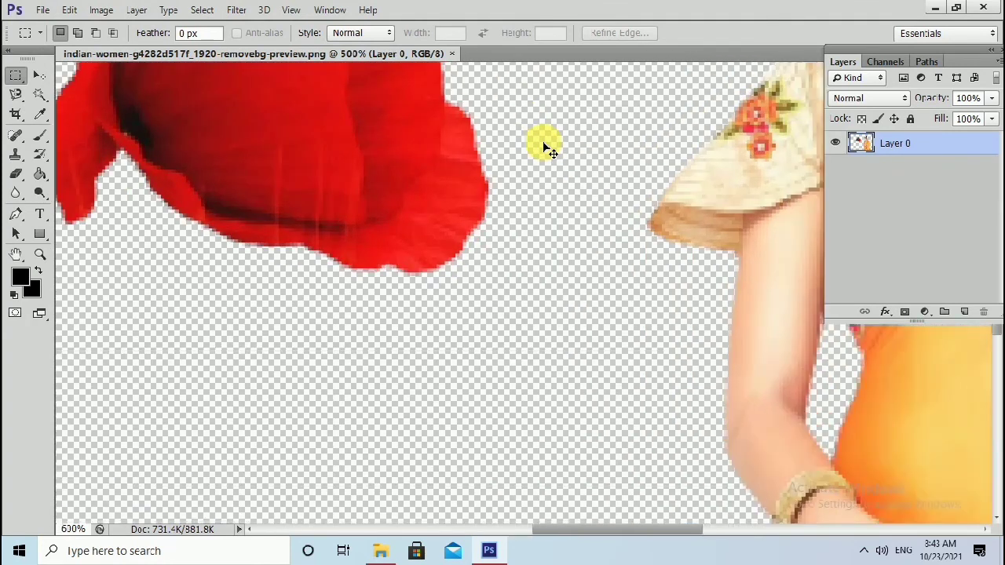
key(ctrl+plus)
drag(560, 529, 664, 525)
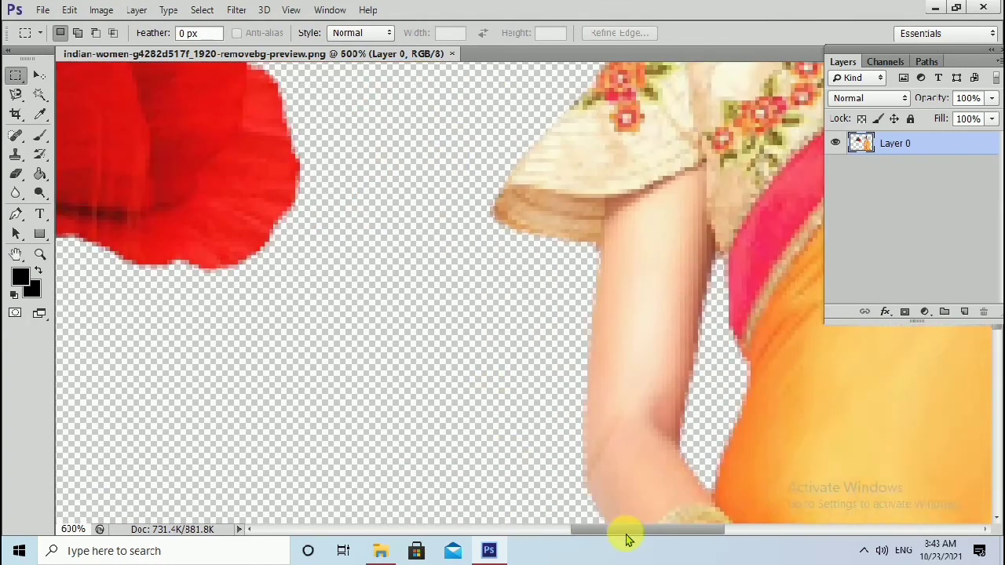
scroll(664, 522, up, 2)
scroll(659, 520, up, 3)
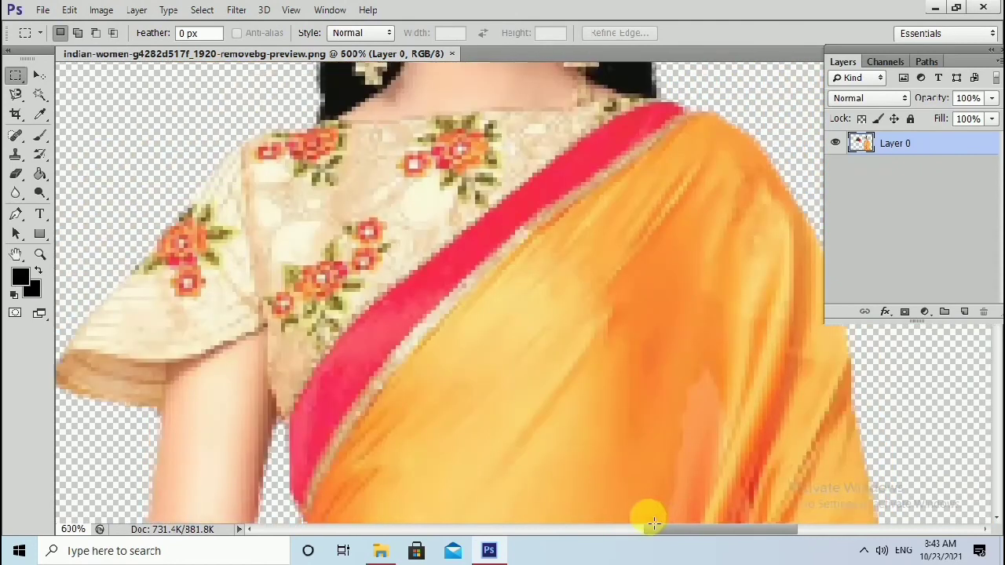
scroll(656, 519, up, 2)
scroll(653, 524, up, 3)
scroll(653, 524, up, 3)
scroll(653, 524, up, 2)
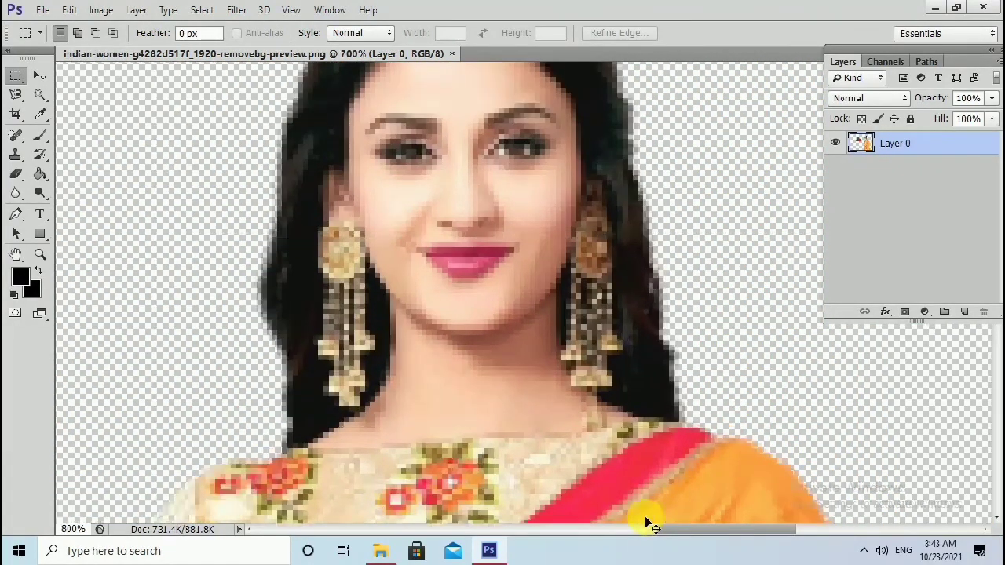
key(ctrl+plus)
key(ctrl+plus)
scroll(653, 524, up, 2)
scroll(654, 525, left, 2)
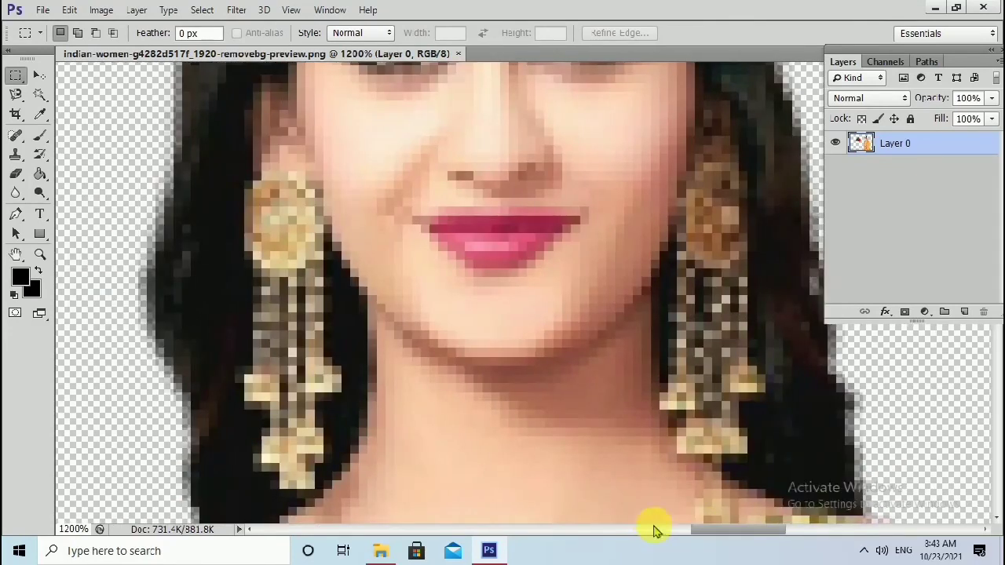
scroll(624, 418, up, 2)
scroll(624, 418, left, 2)
scroll(624, 418, up, 2)
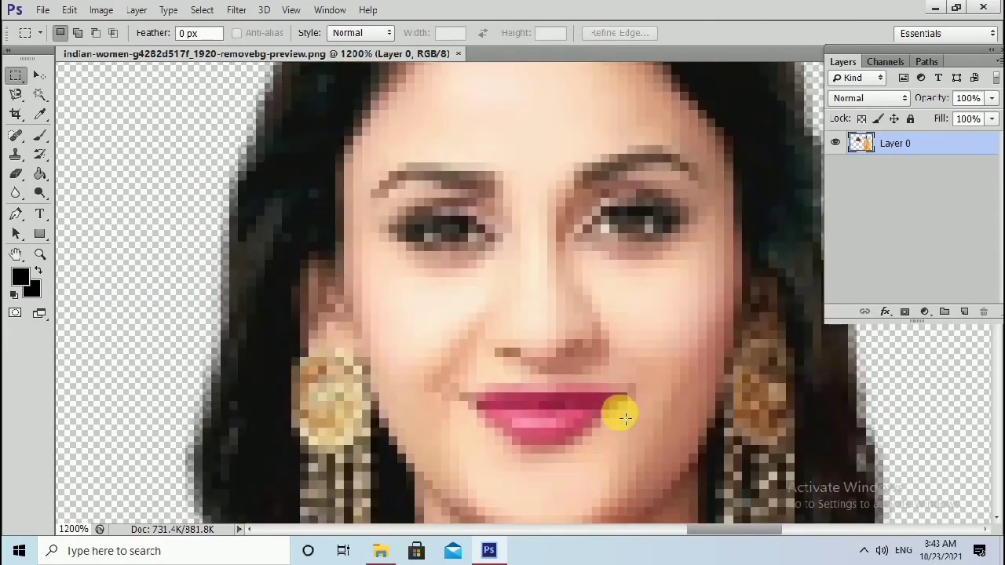
scroll(620, 430, down, 3)
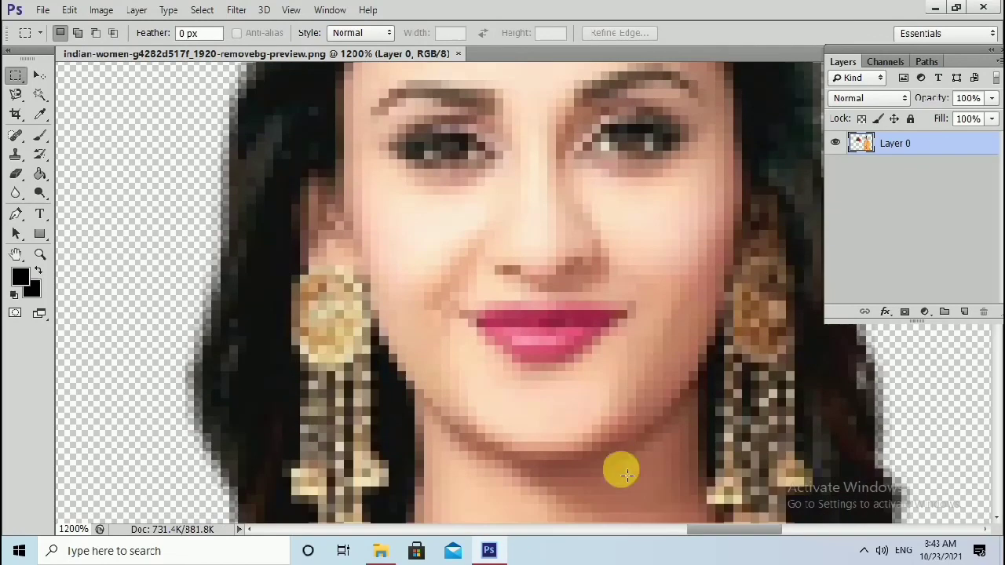
scroll(603, 426, down, 1)
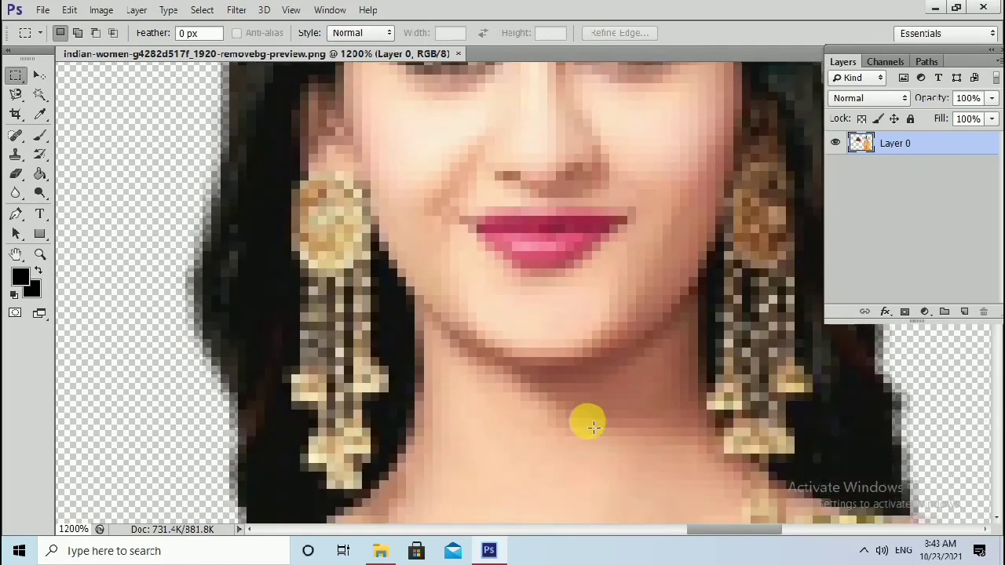
scroll(594, 428, down, 2)
scroll(594, 428, down, 2)
scroll(594, 428, down, 2)
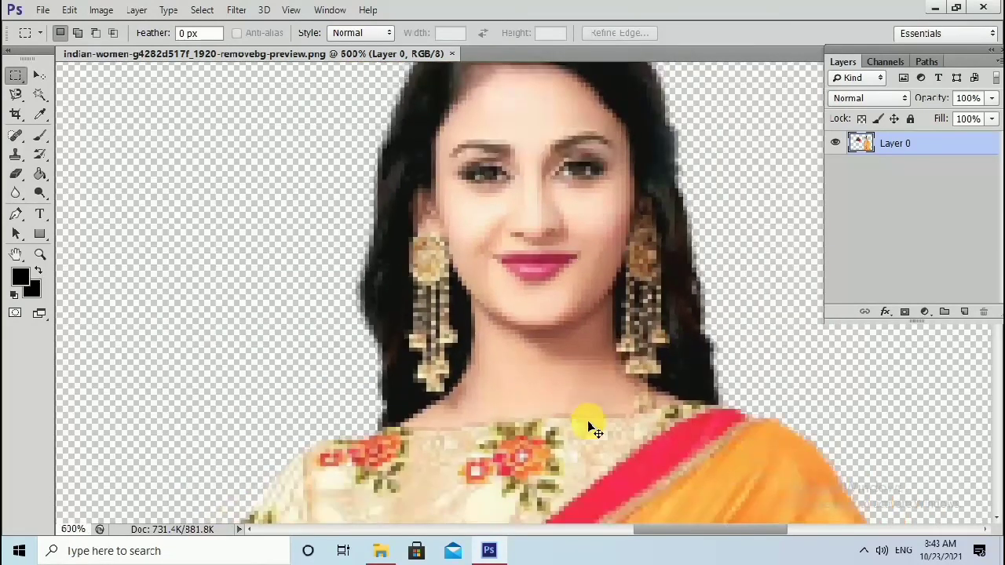
scroll(594, 428, down, 1)
scroll(594, 429, down, 1)
scroll(594, 430, down, 1)
scroll(595, 429, down, 1)
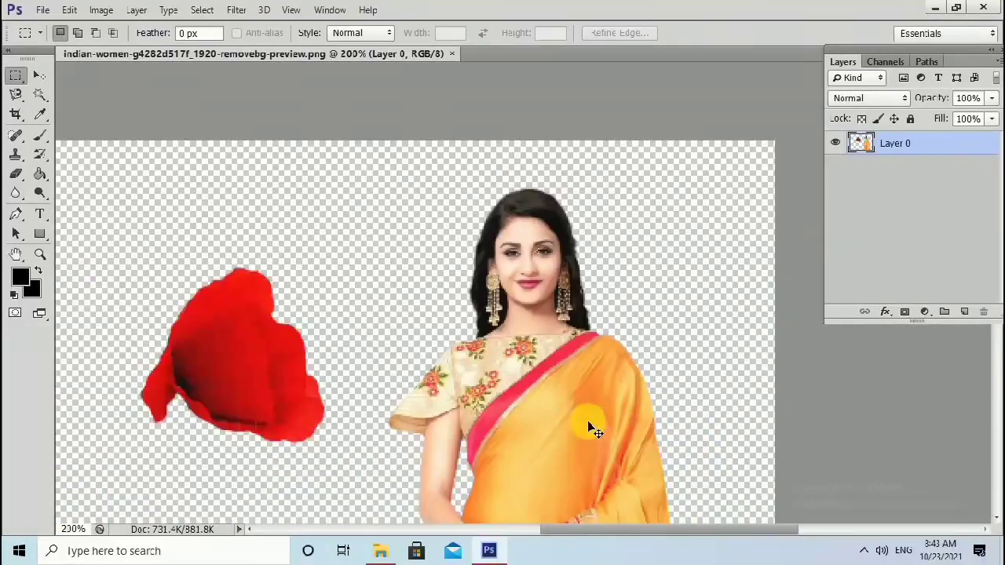
scroll(595, 429, down, 1)
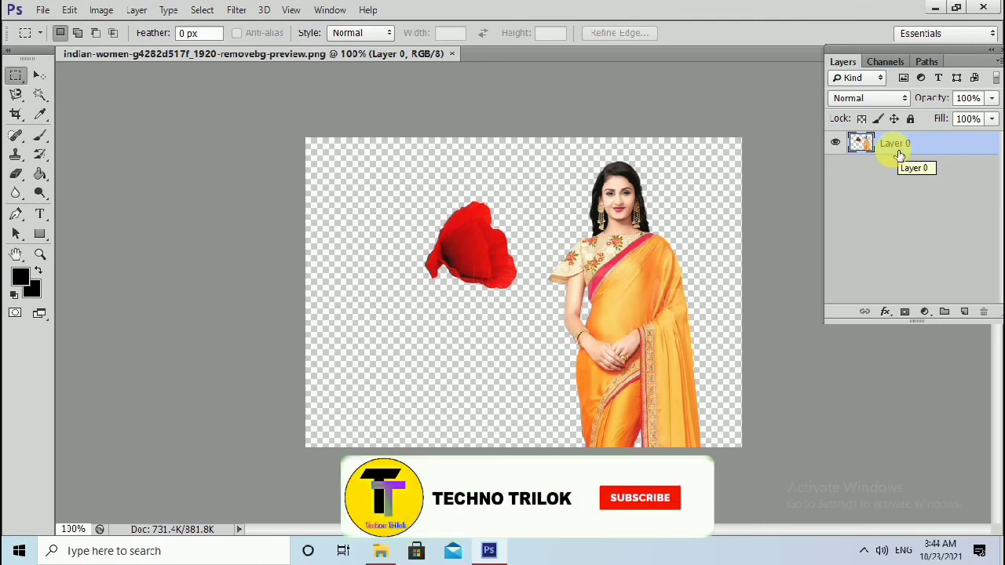
Duplicate Layer 0 with Ctrl+J and hide the original so only Layer 0 copy shows
key(ctrl+j)
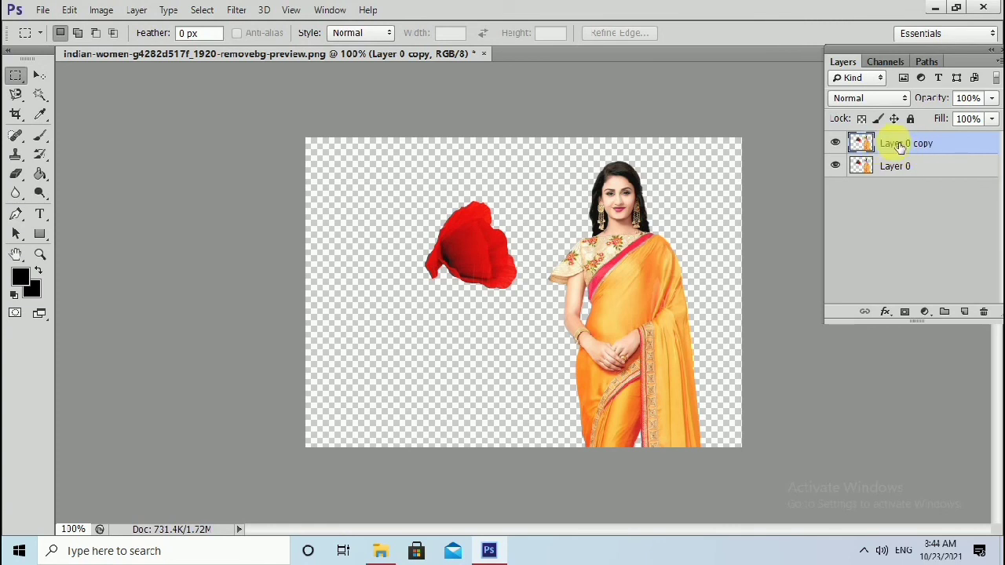
click(834, 166)
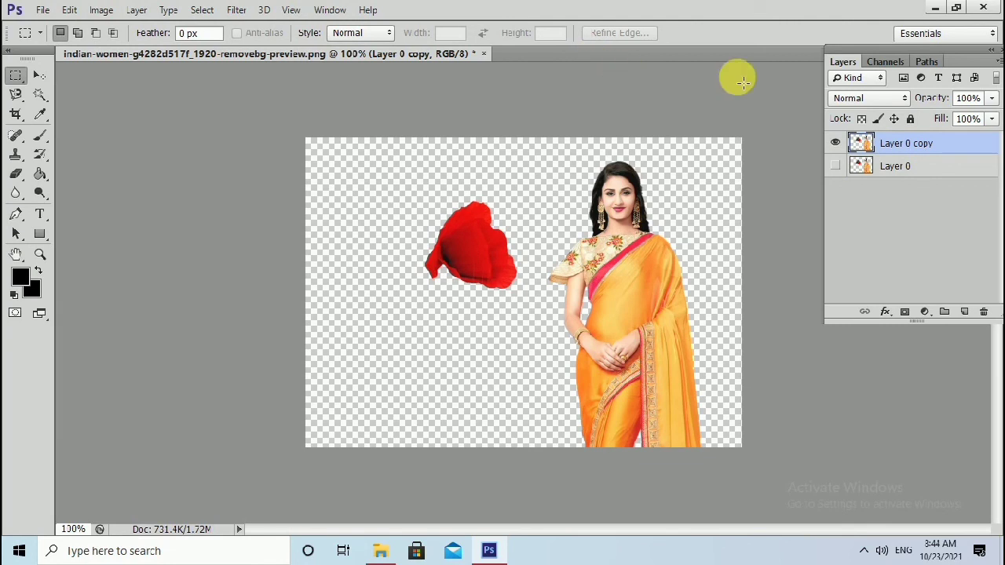
click(104, 15)
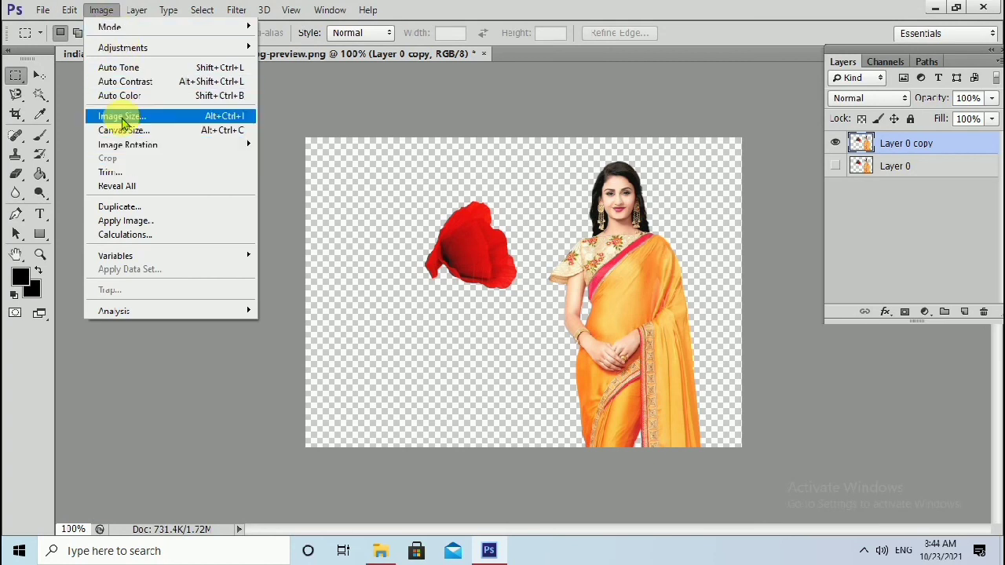
Resize the image to 5000 × 3550 px at 300 ppi, keeping Bicubic Automatic resampling
click(121, 116)
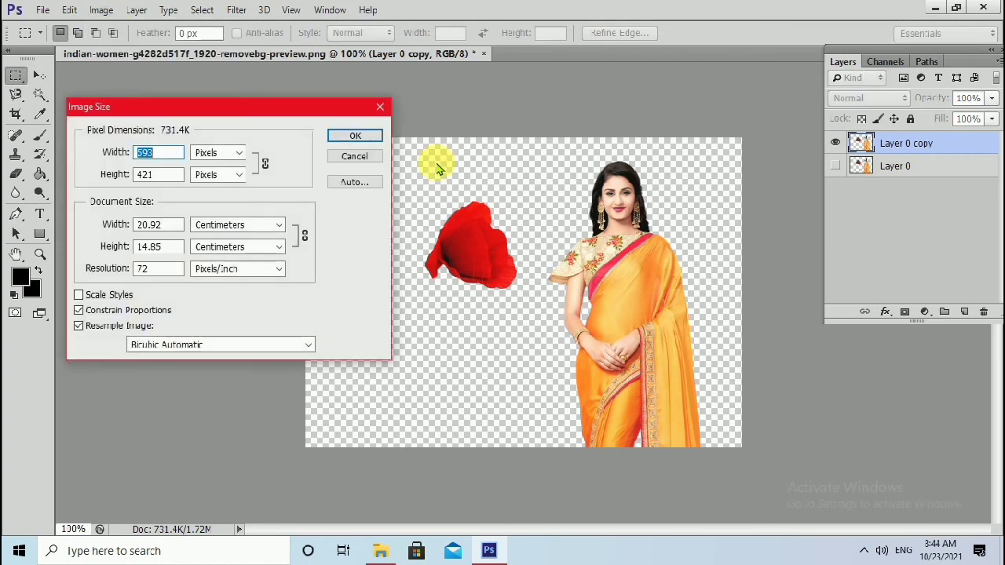
drag(249, 116, 264, 114)
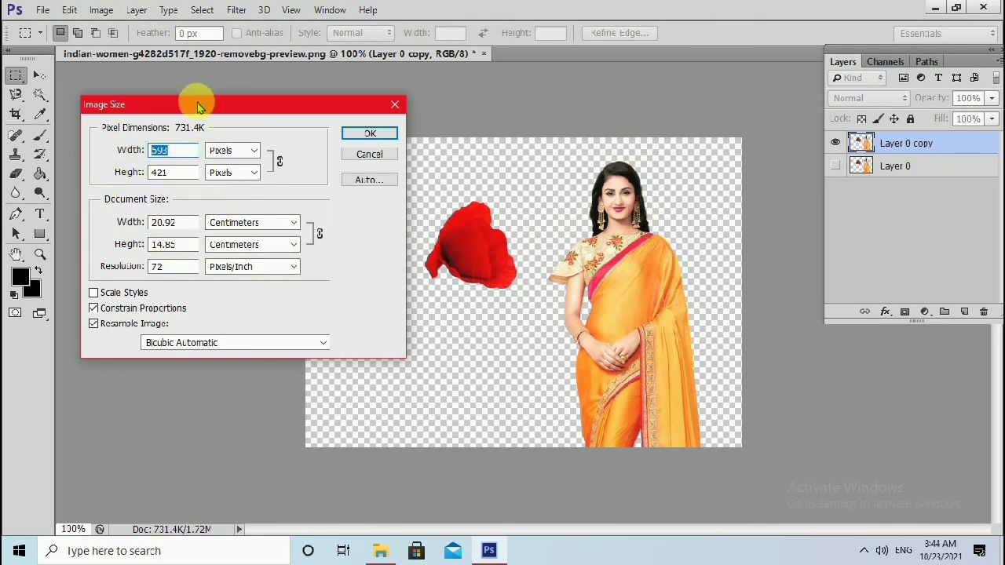
double_click(168, 266)
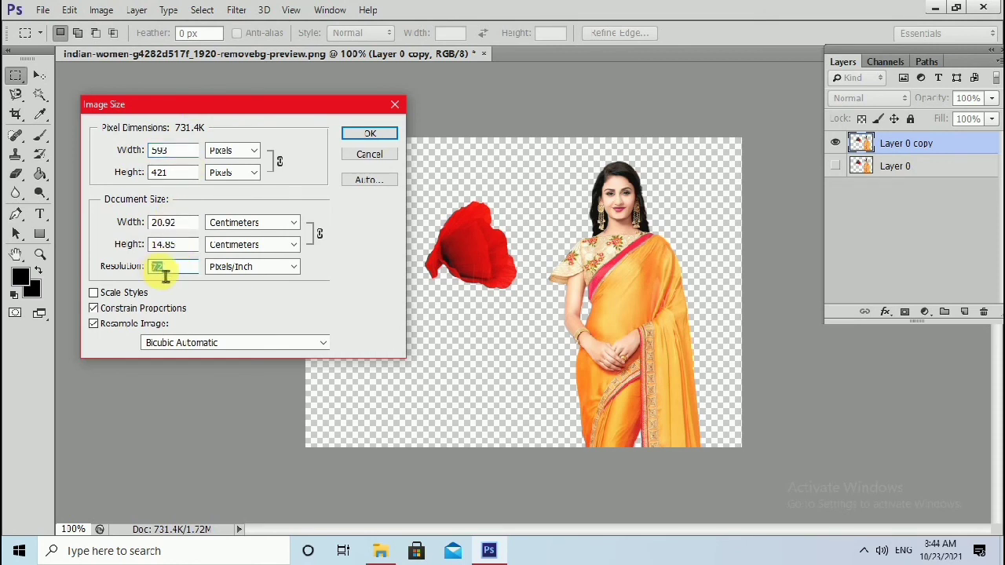
text(300)
double_click(165, 150)
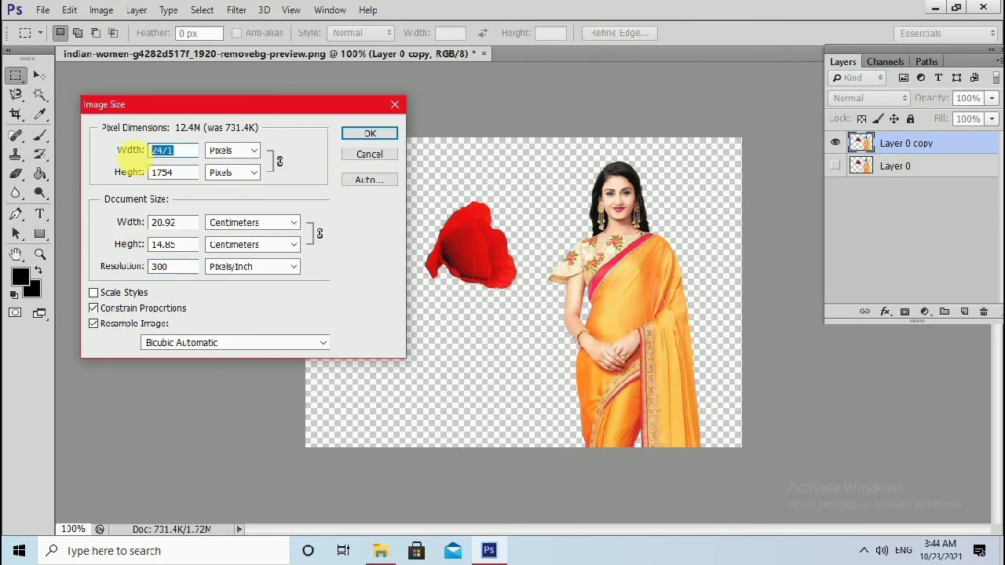
text(5000)
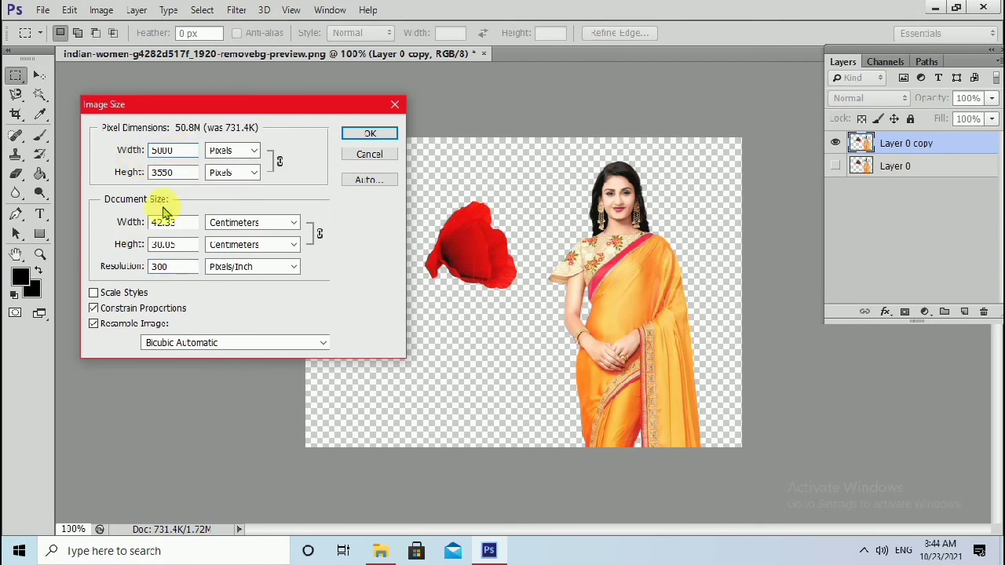
click(271, 342)
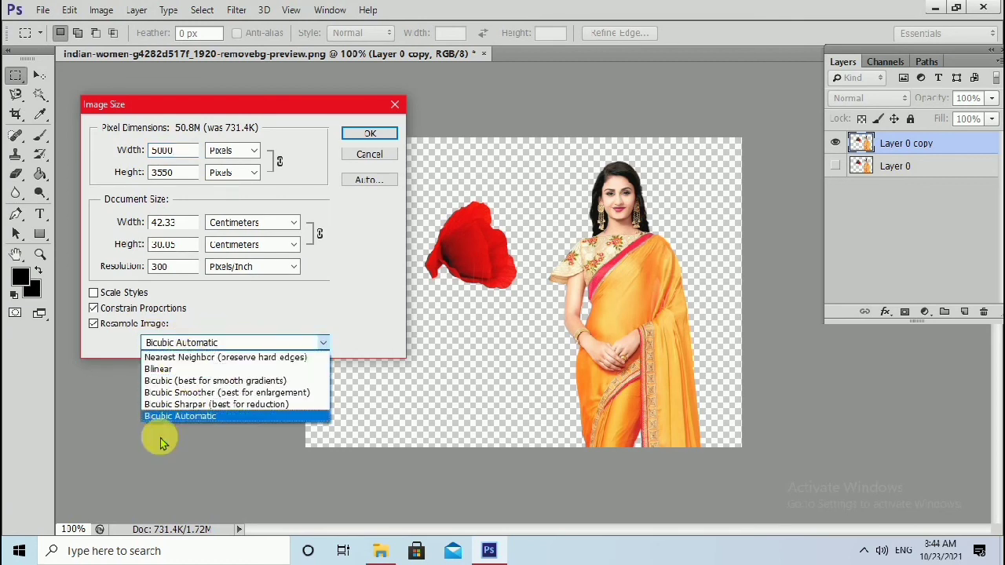
click(207, 417)
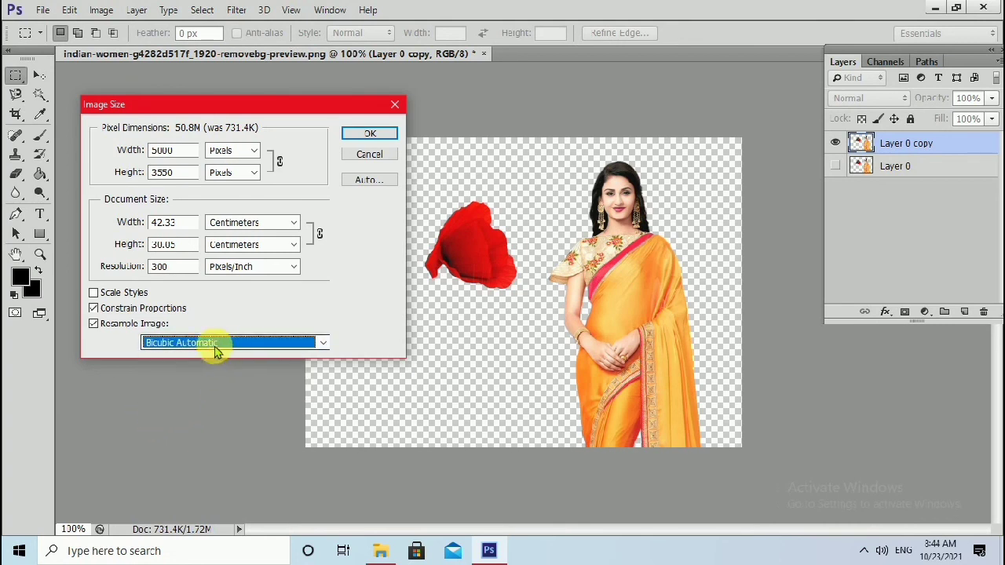
click(370, 135)
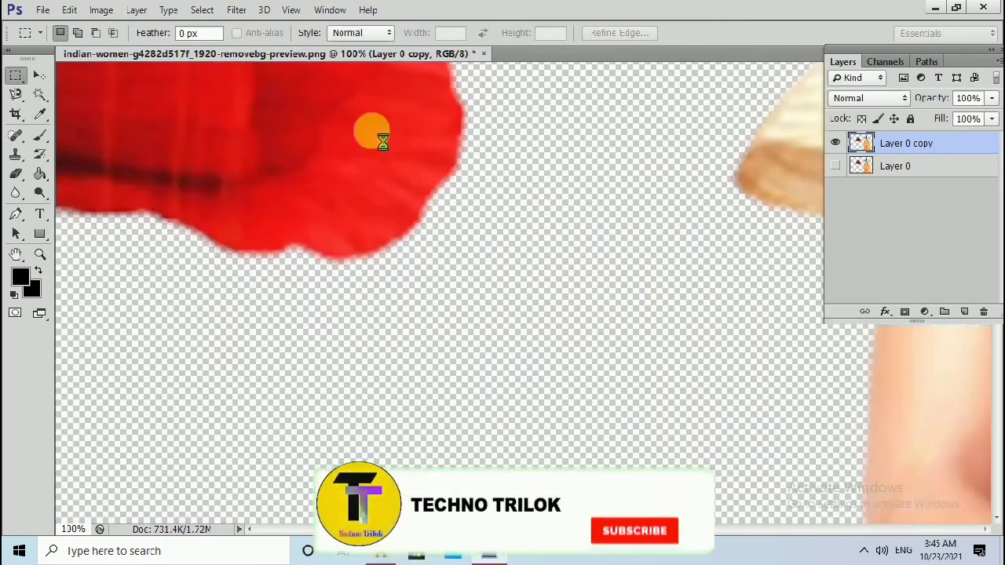
key(ctrl+minus)
key(ctrl+minus)
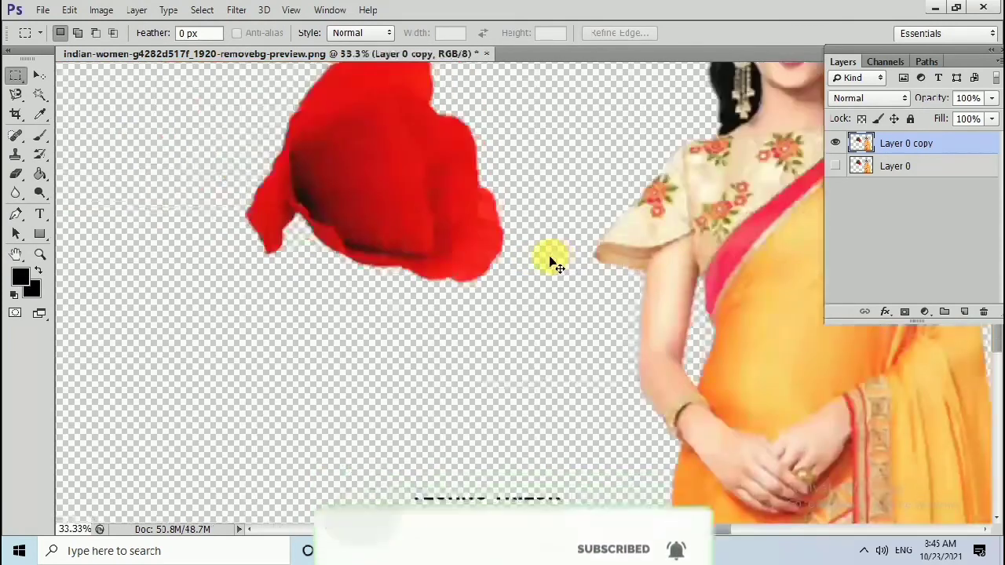
key(ctrl+minus)
key(ctrl+minus)
key(ctrl+minus)
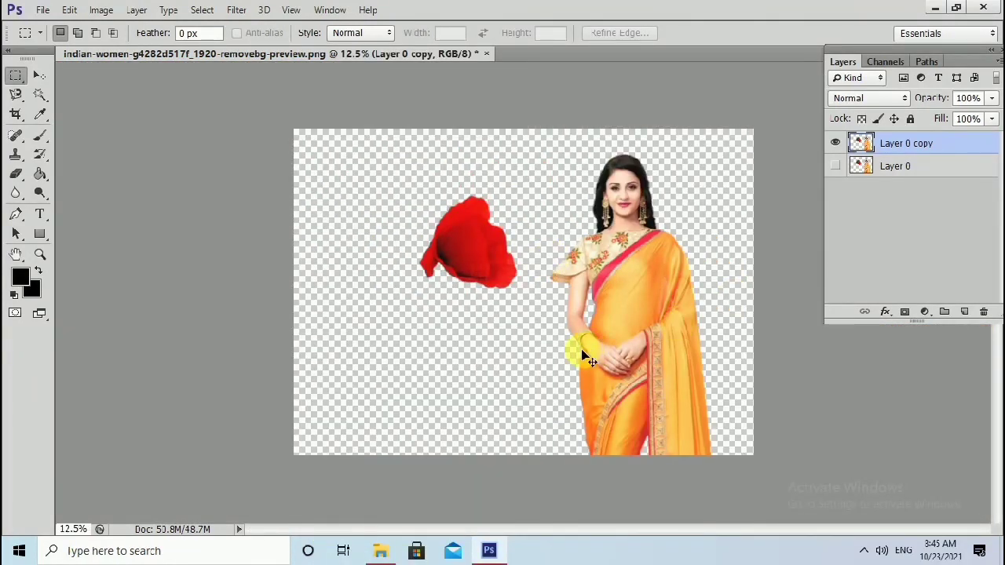
key(ctrl+plus)
key(ctrl+plus)
key(ctrl+plus)
key(ctrl+plus)
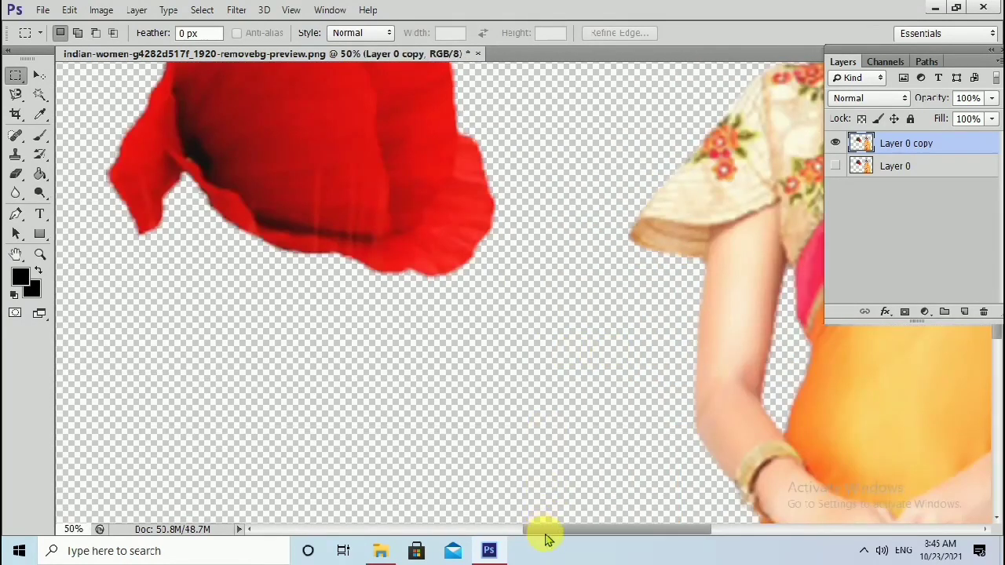
drag(547, 535, 624, 531)
key(ctrl+plus)
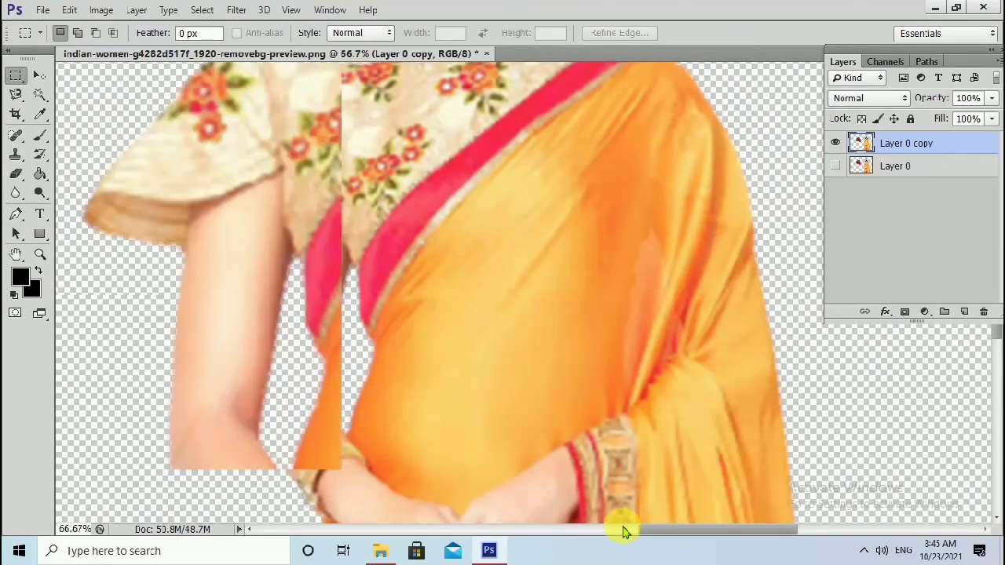
key(ctrl+plus)
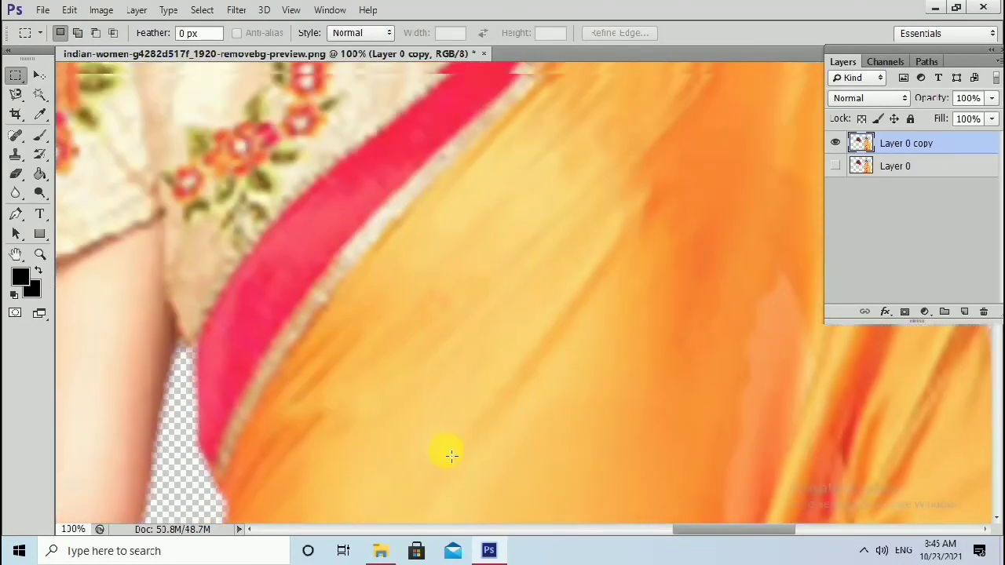
scroll(451, 455, up, 2)
scroll(455, 457, up, 2)
scroll(459, 459, up, 2)
scroll(467, 462, up, 2)
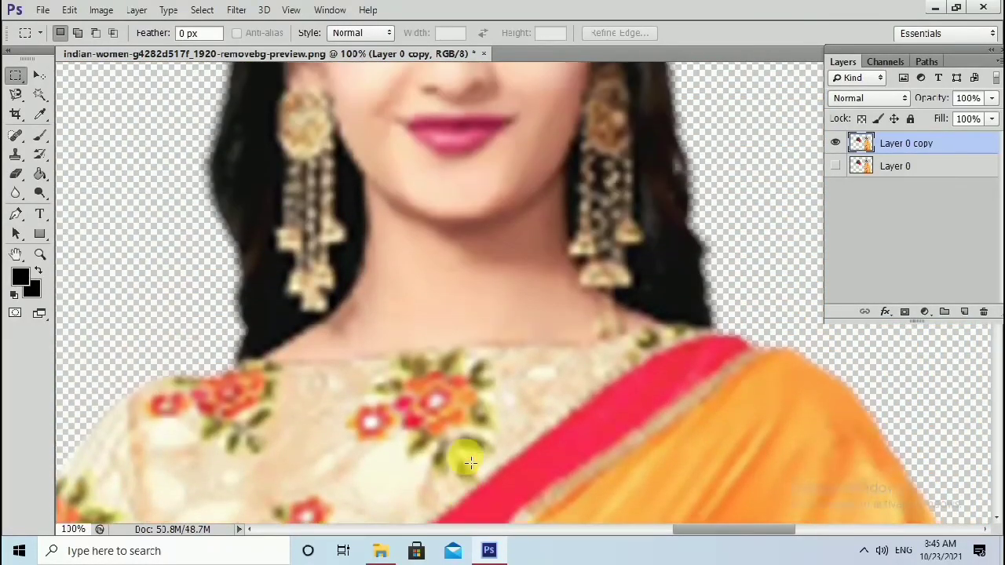
scroll(469, 464, up, 2)
scroll(470, 462, up, 2)
scroll(471, 461, up, 1)
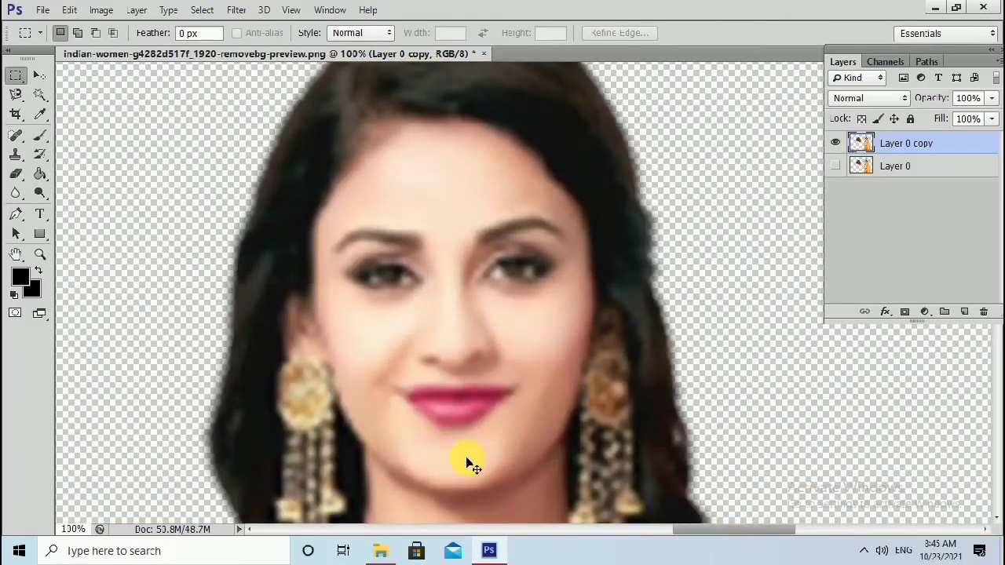
key(ctrl+minus)
scroll(460, 463, down, 1)
scroll(448, 471, down, 2)
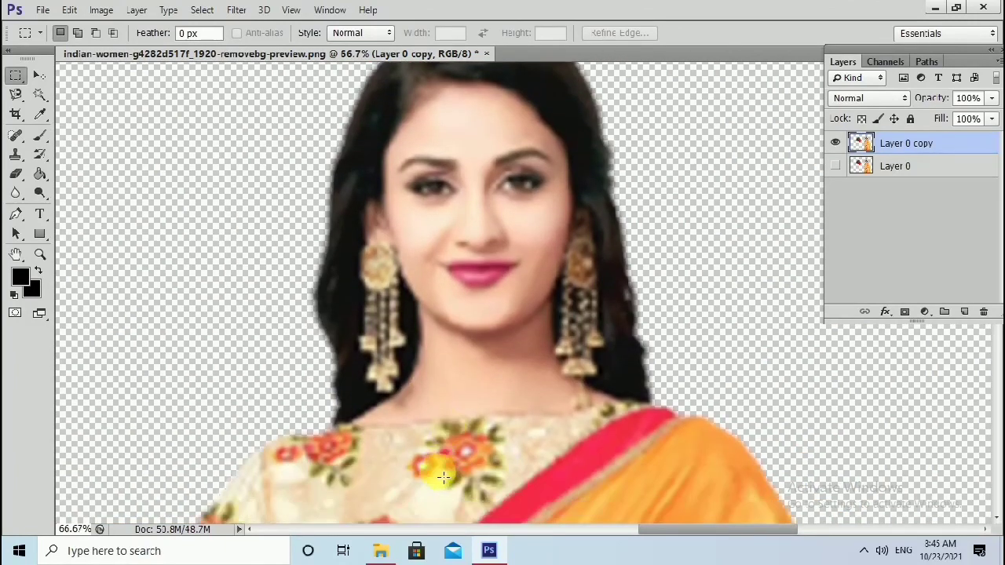
scroll(465, 439, up, 1)
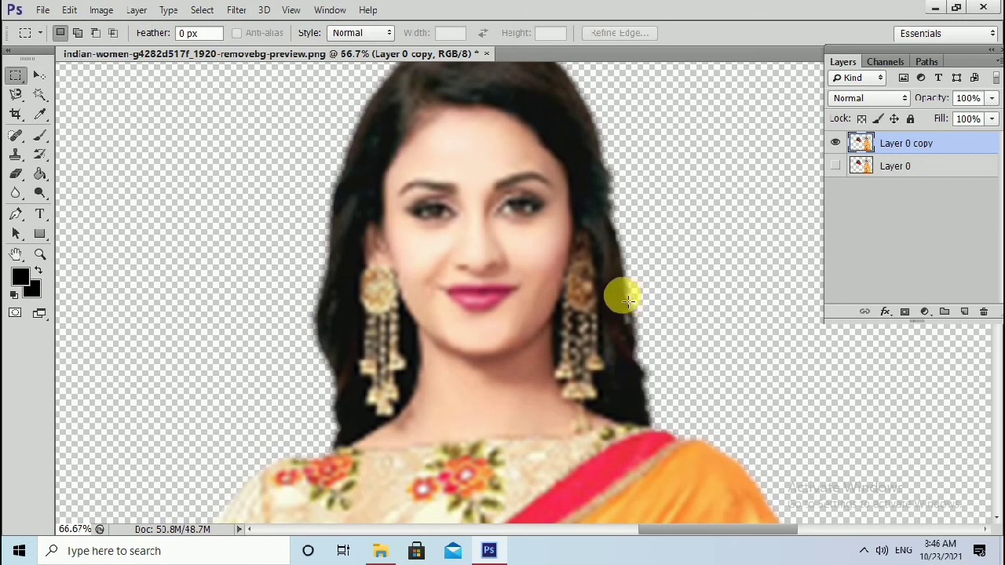
Zoom out until the whole enlarged cut-out fits in the window
key(ctrl+minus)
key(ctrl+minus)
key(ctrl+minus)
key(ctrl+minus)
key(ctrl+minus)
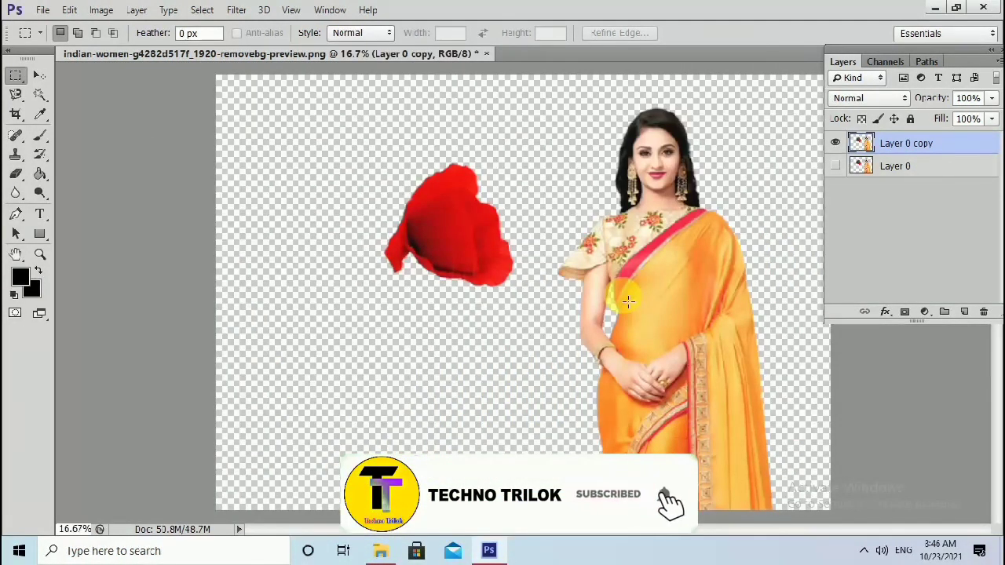